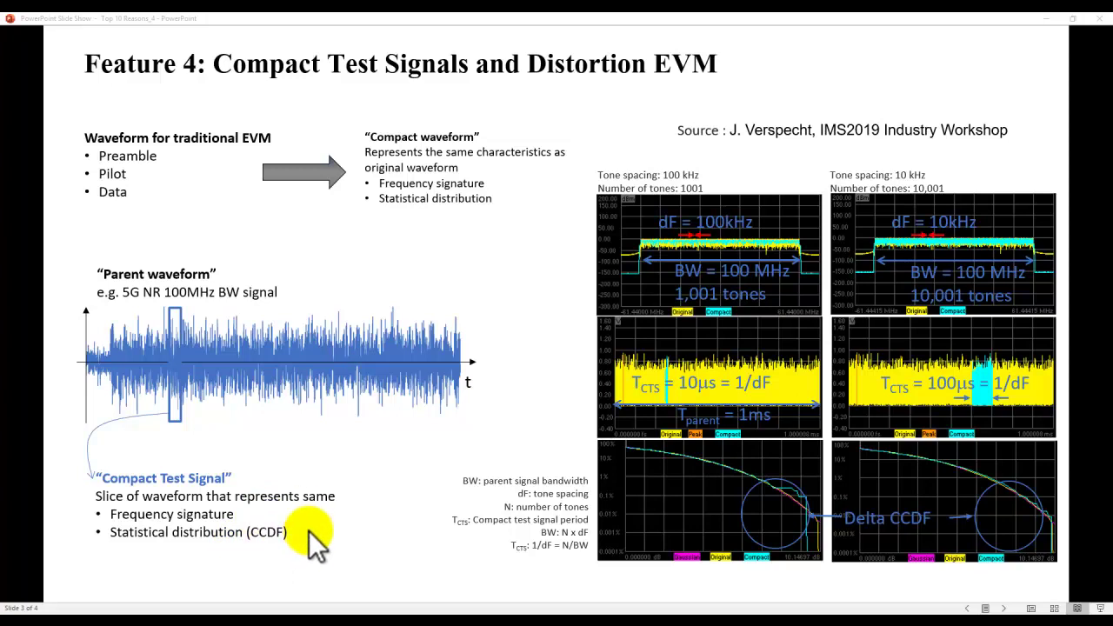
Step: Present the slide 4 distortion EVM comparison, then bring the ADS schematic_envelope forward
left_click(376, 453)
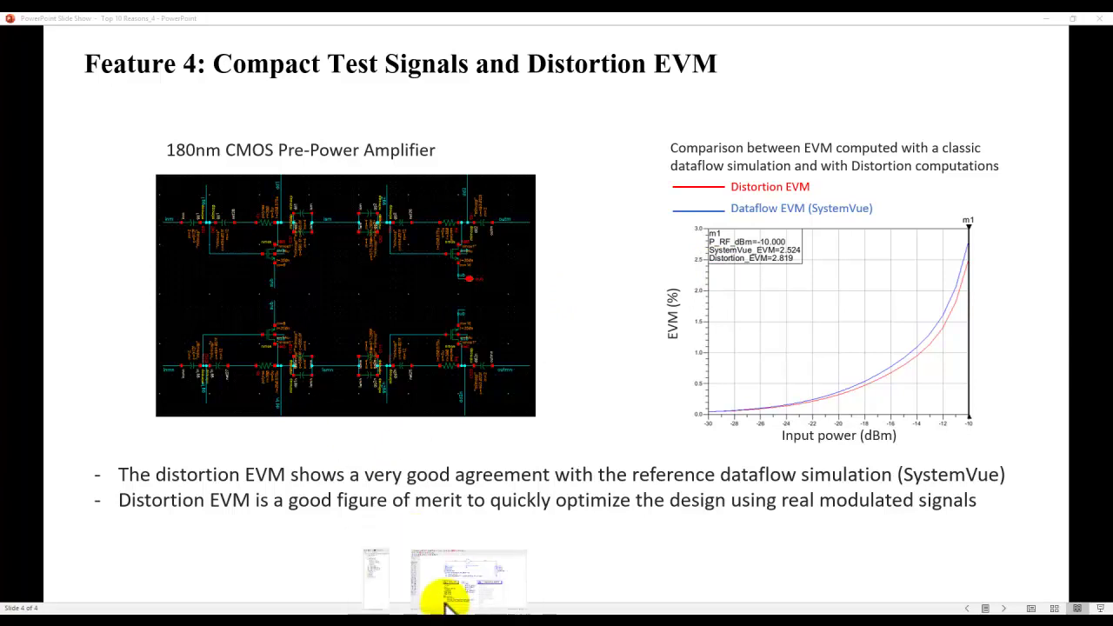
left_click(442, 597)
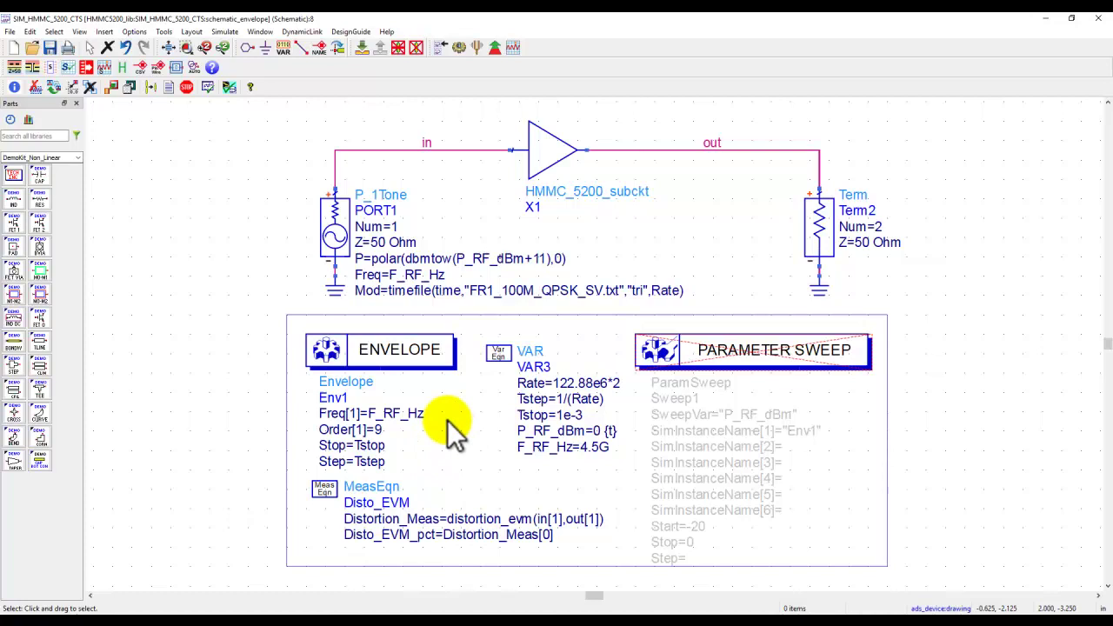
Step: Inspect the HMMC_5200_subckt amplifier internals, return to the top level, and run the Envelope simulation
left_click(565, 149)
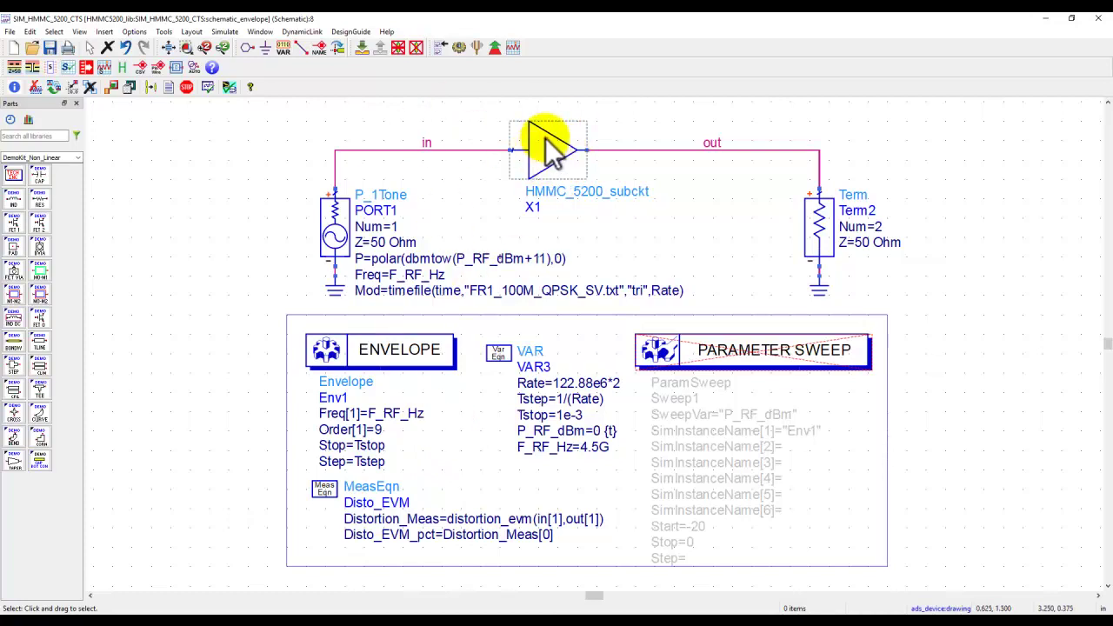
left_click(363, 45)
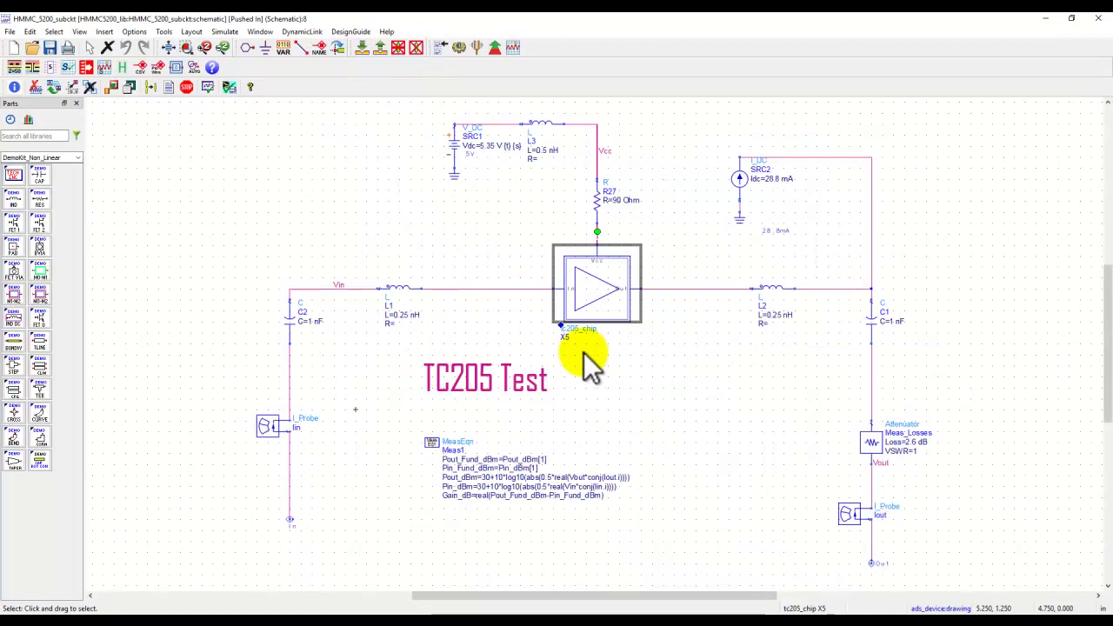
left_click(380, 46)
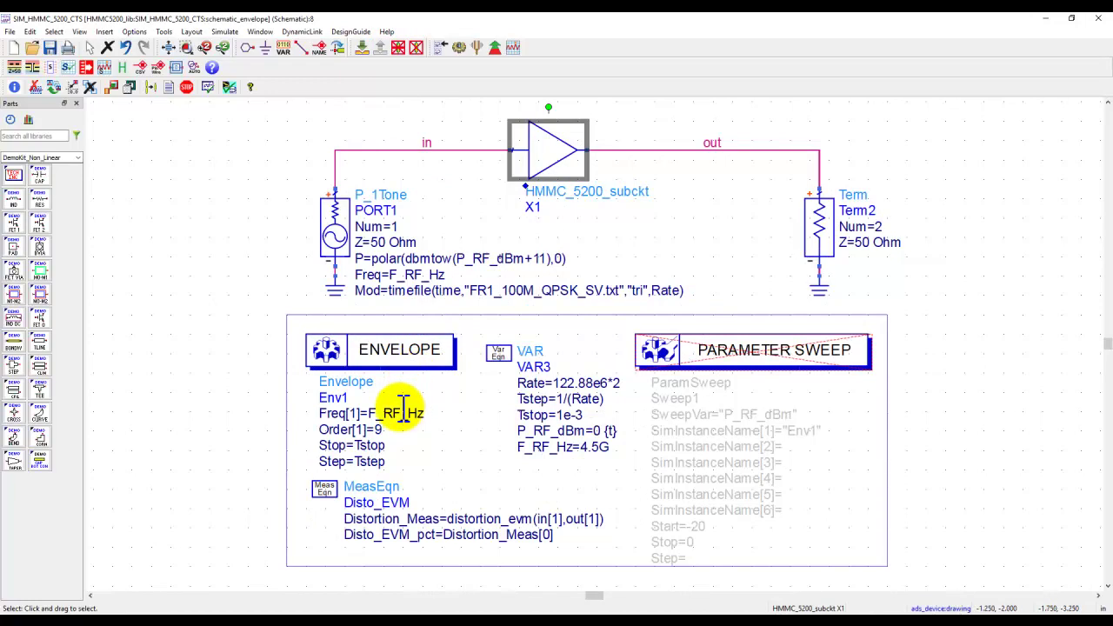
left_click(458, 48)
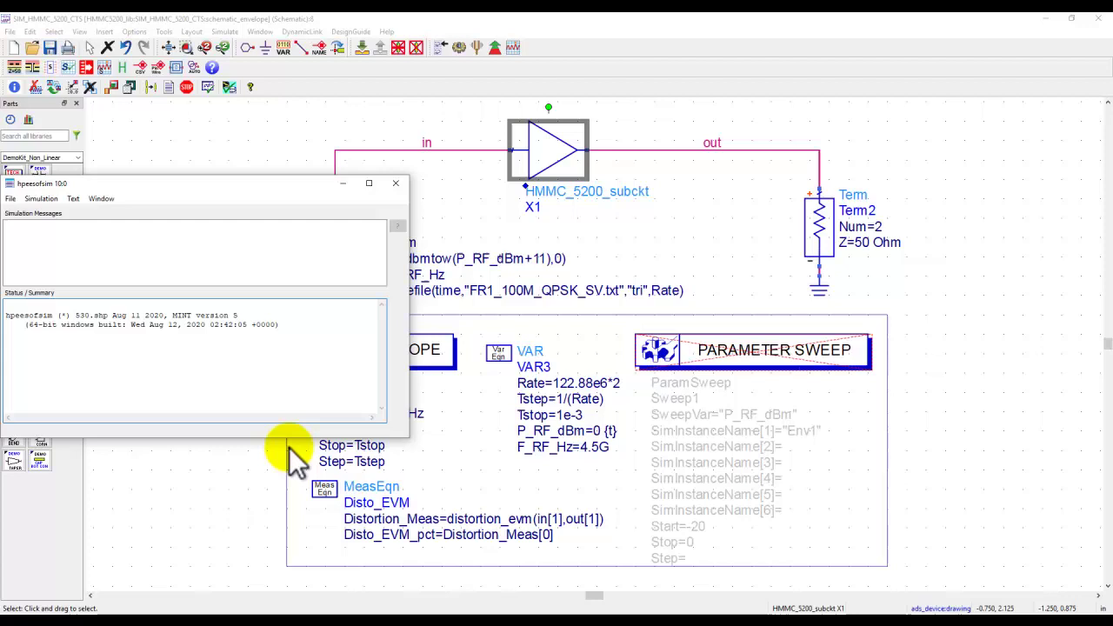
Step: Confirm the finished simulation results (EVM_pct 17.995, 6.441 dB gain) and return to schematic_envelope
left_click(233, 468)
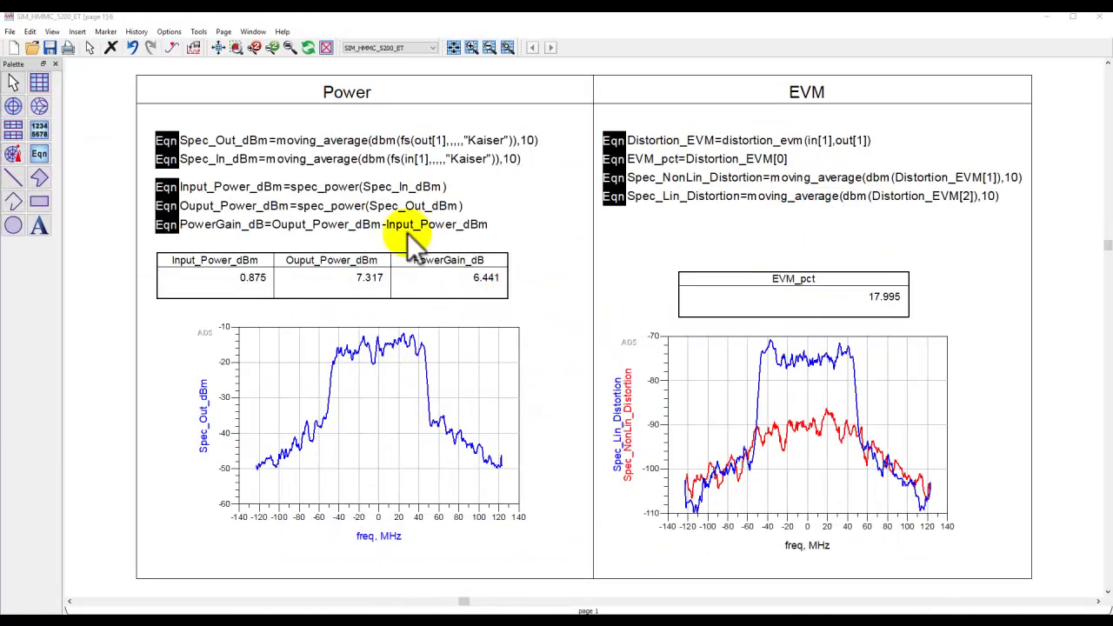
left_click(620, 611)
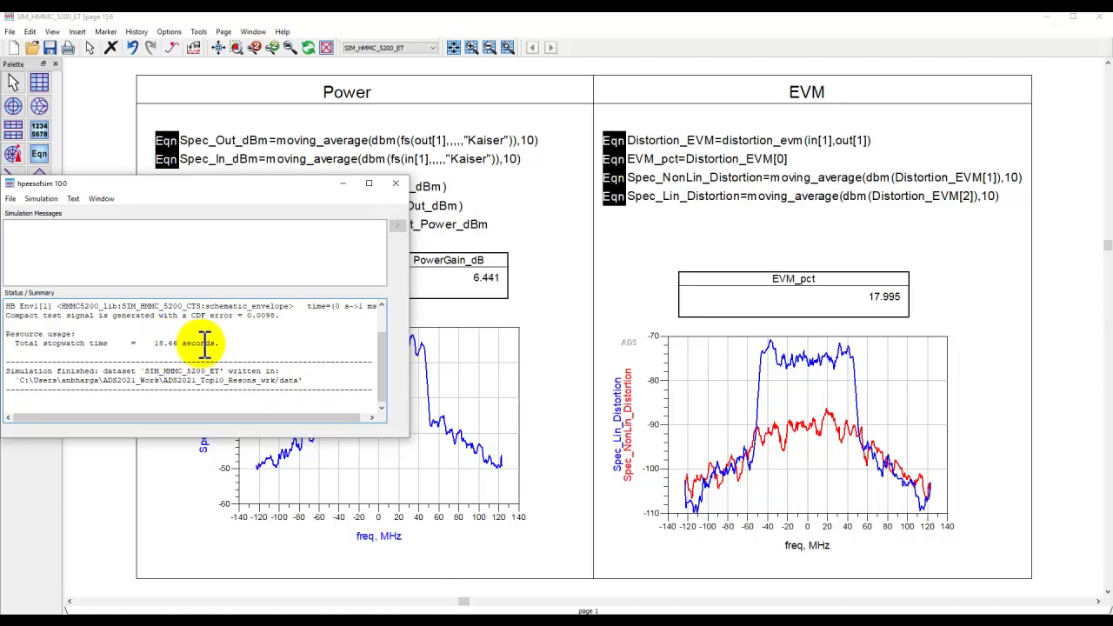
left_click(342, 185)
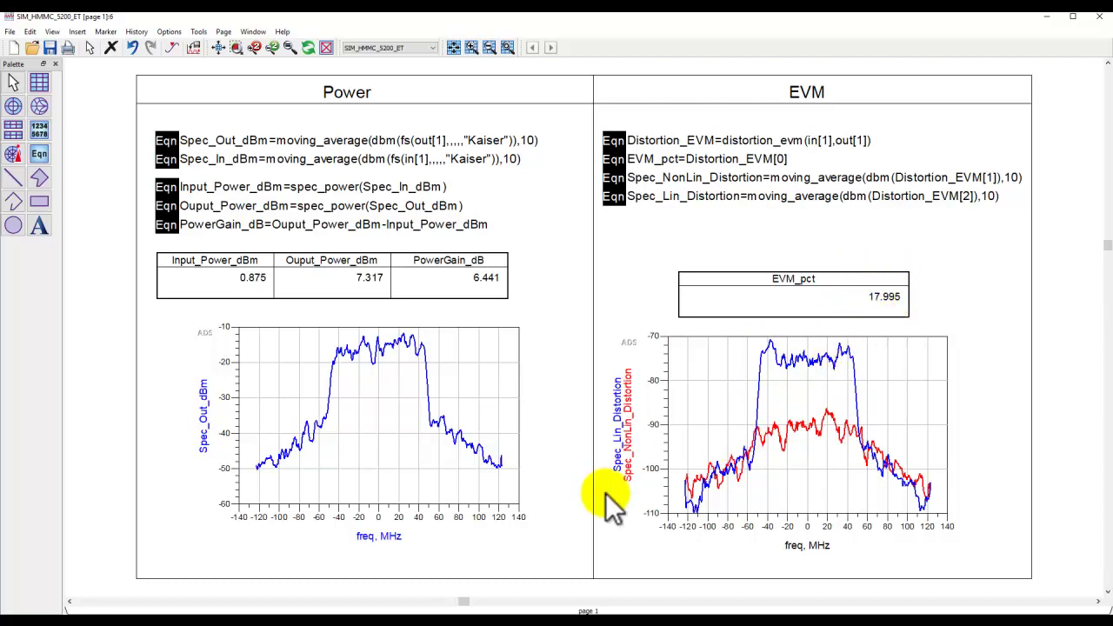
left_click(452, 613)
left_click(451, 598)
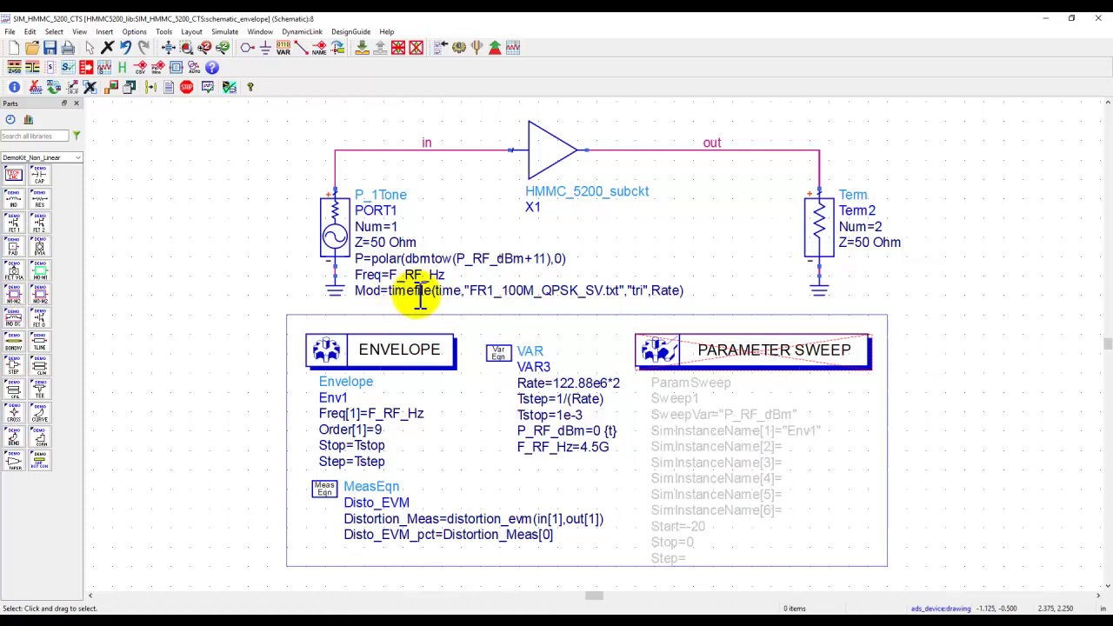
Step: Navigate ADS Help back from distortion_evm() through modfile() to the P_1Tone page
left_click(525, 604)
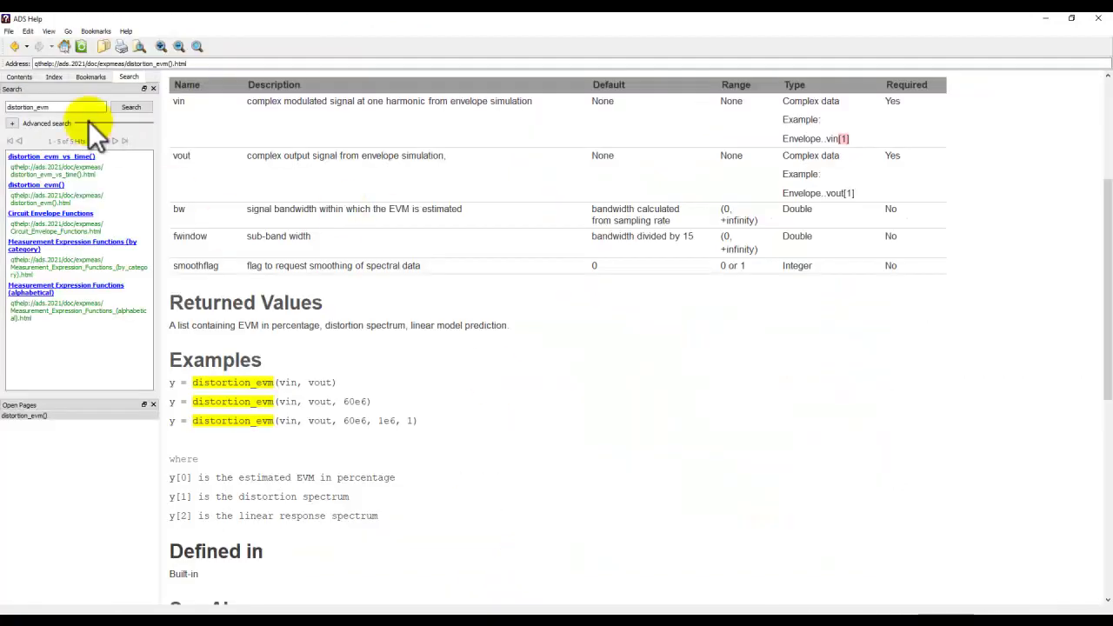
left_click(14, 46)
scroll(346, 221, "up", 10)
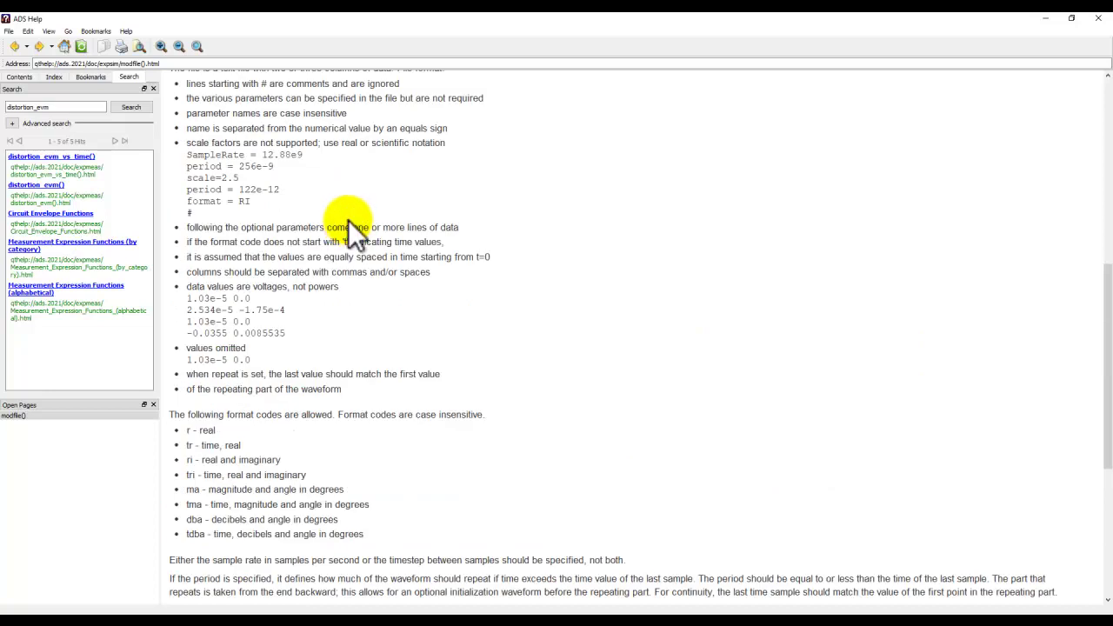
left_click(15, 46)
scroll(301, 185, "up", 3)
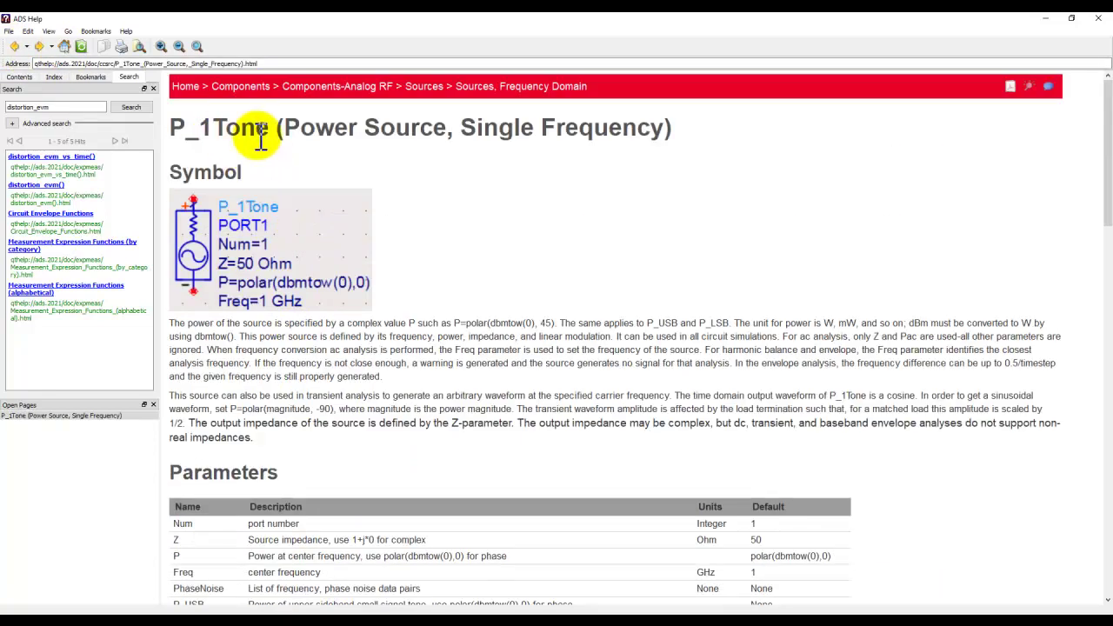
scroll(478, 423, "down", 4)
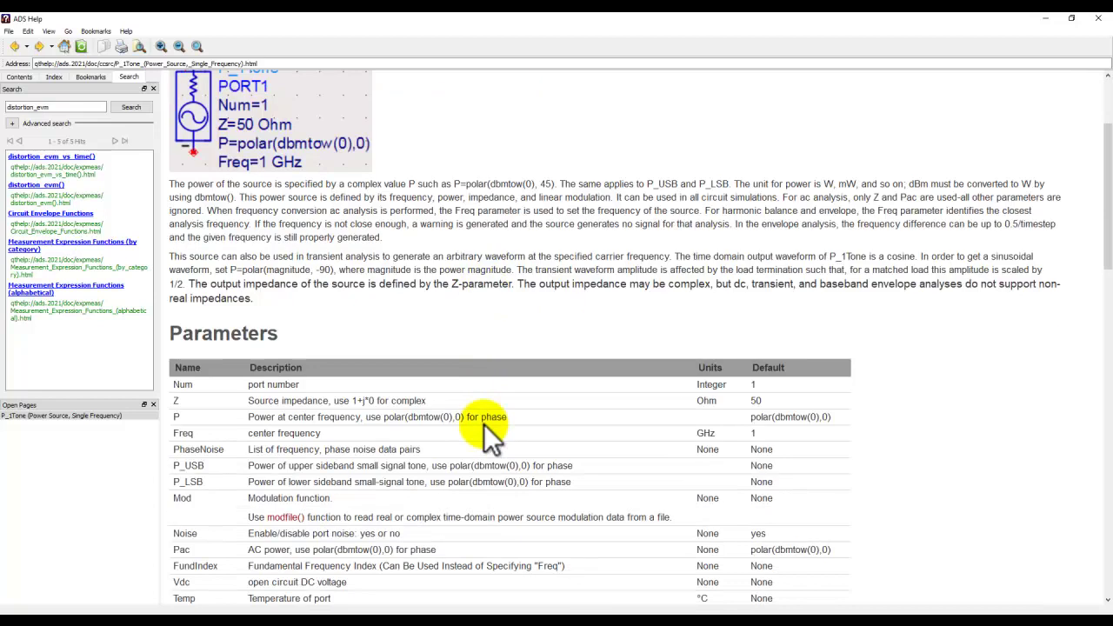
Step: Open the modfile() reference, highlight its format argument, and find the tri and ri format codes
left_click(286, 520)
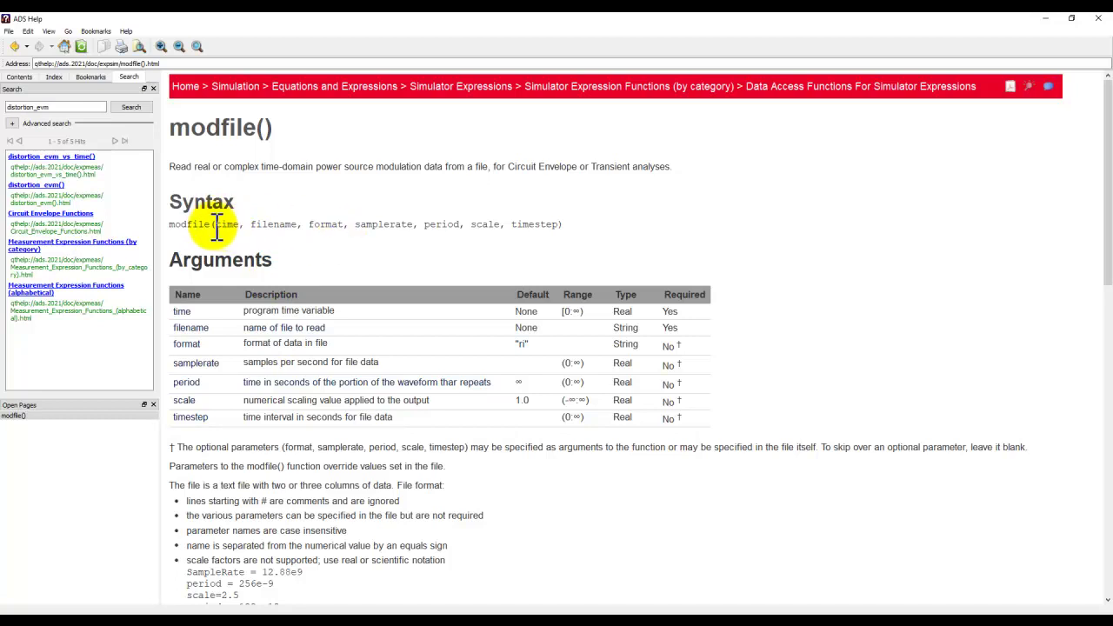
left_click_drag(216, 224, 339, 222)
scroll(336, 291, "down", 6)
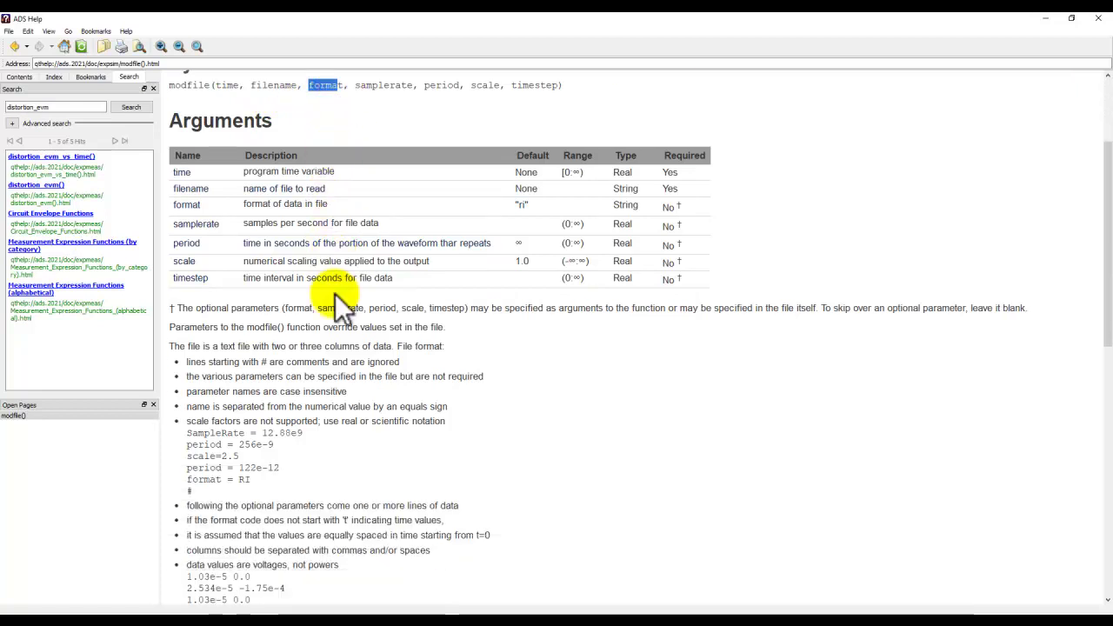
scroll(338, 291, "down", 3)
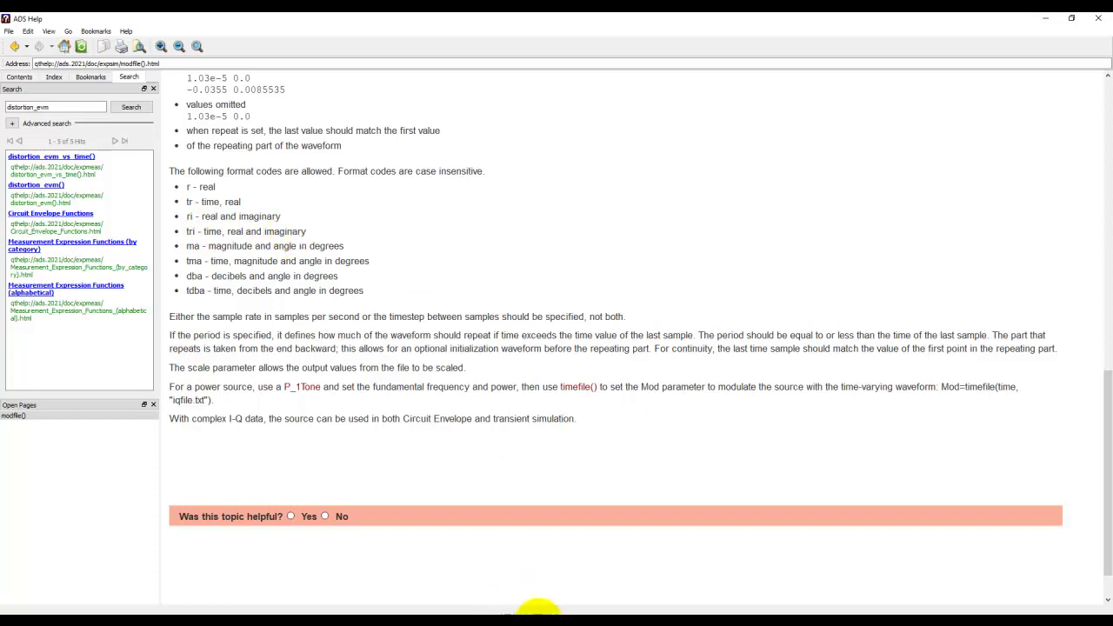
Step: Review FR1_100M_QPSK_SV.txt in Notepad++: 245,763 lines of time, I, Q data under a format=tri header
left_click(550, 613)
scroll(339, 315, "down", 10)
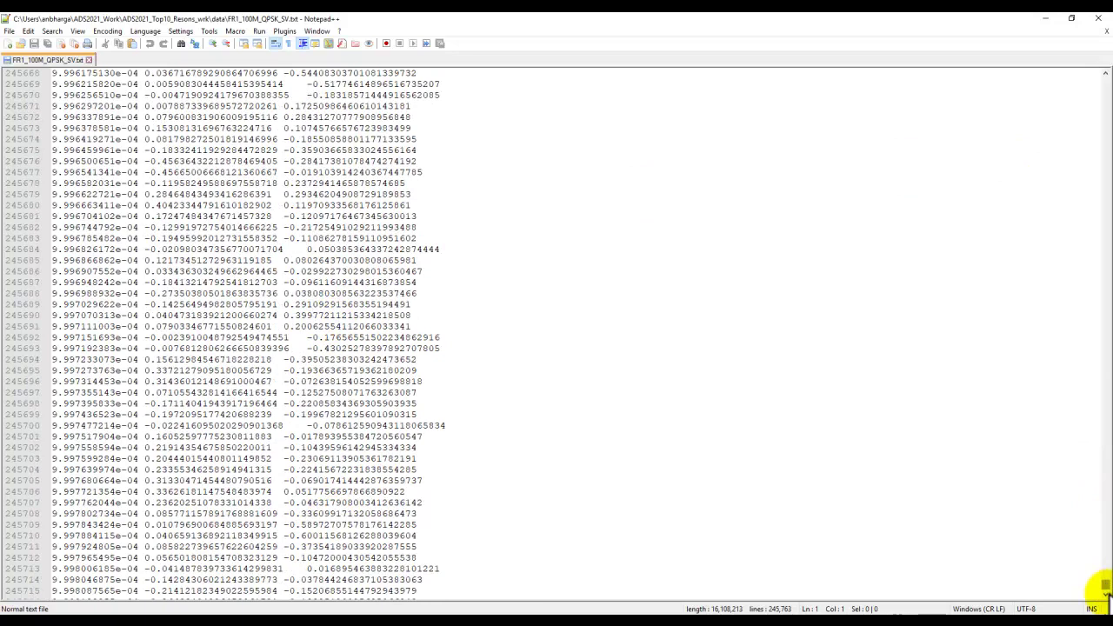
scroll(162, 529, "down", 16)
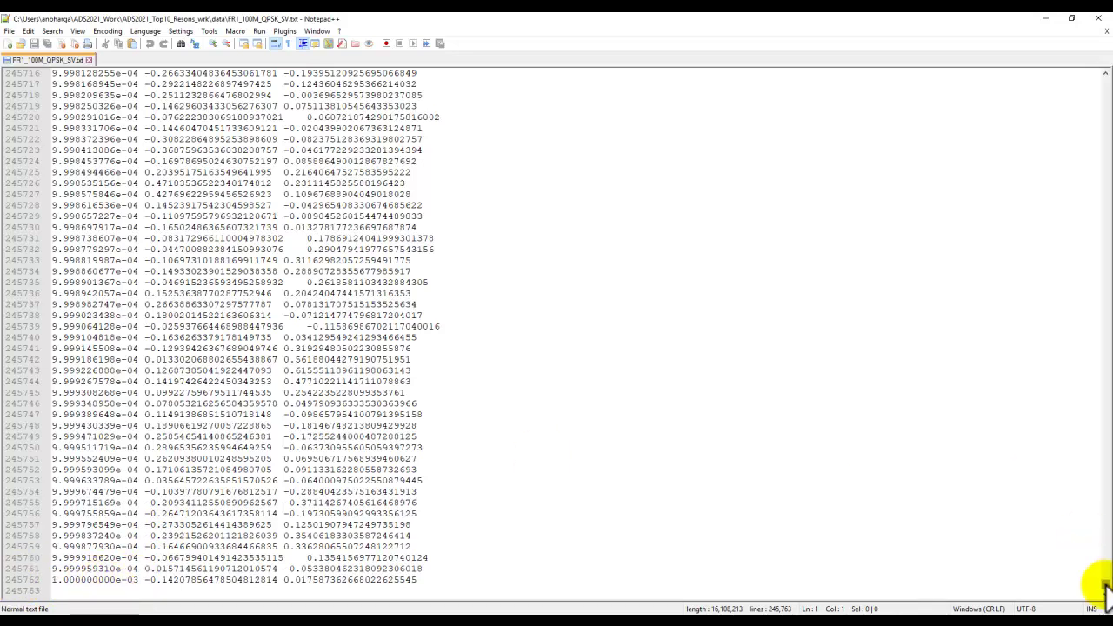
left_click_drag(1097, 581, 1105, 74)
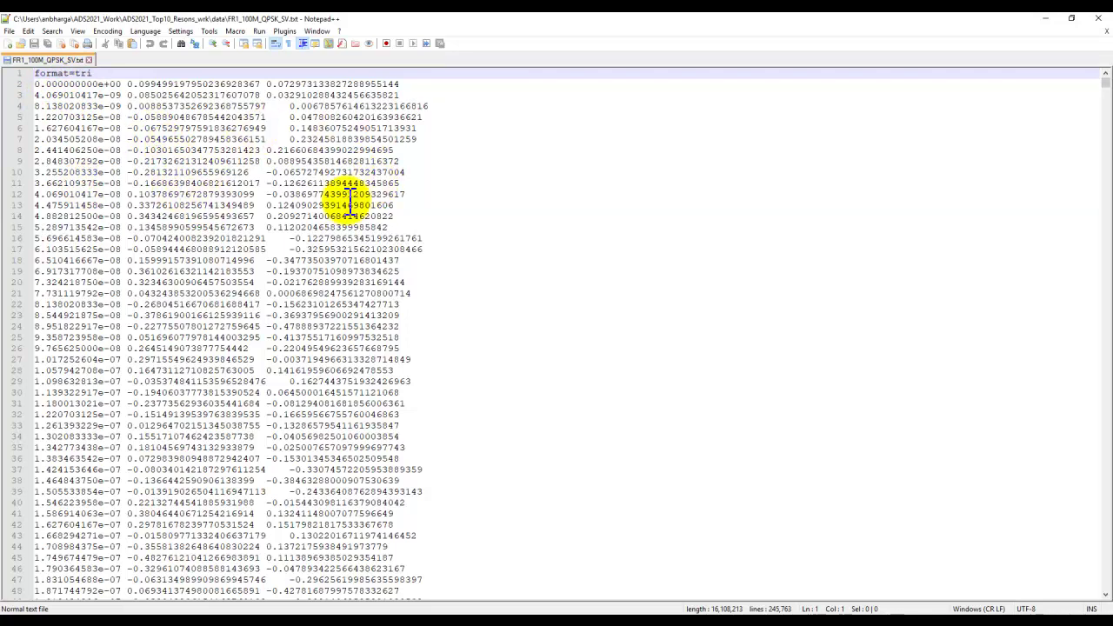
Step: Reactivate the PARAMETER SWEEP of P_RF_dBm from -20 to 0 on schematic_envelope
mouse_move(439, 613)
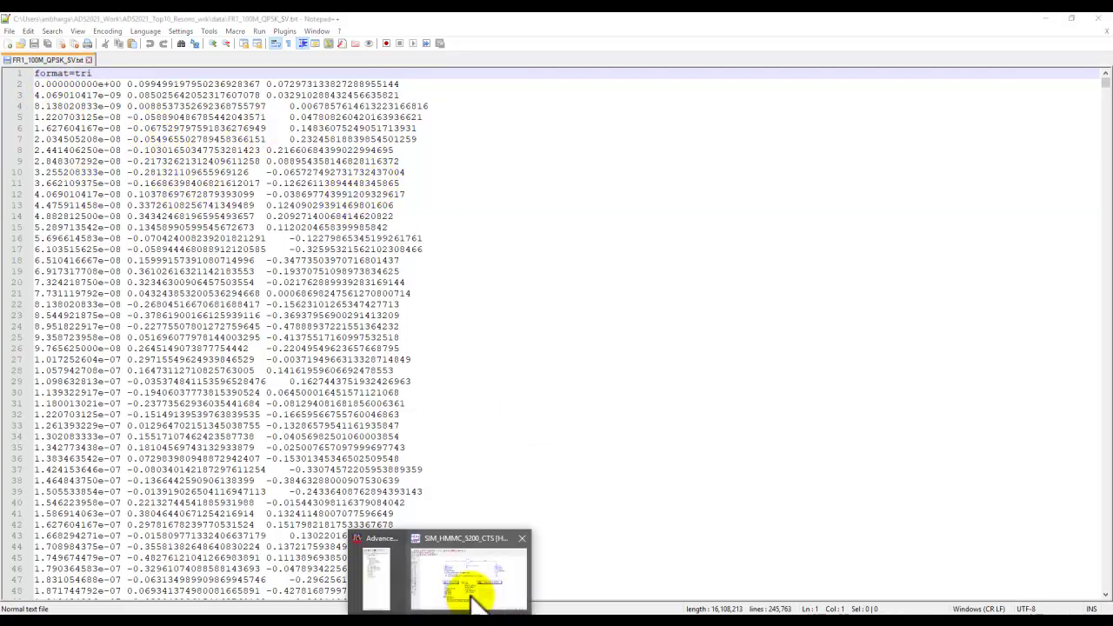
left_click(460, 585)
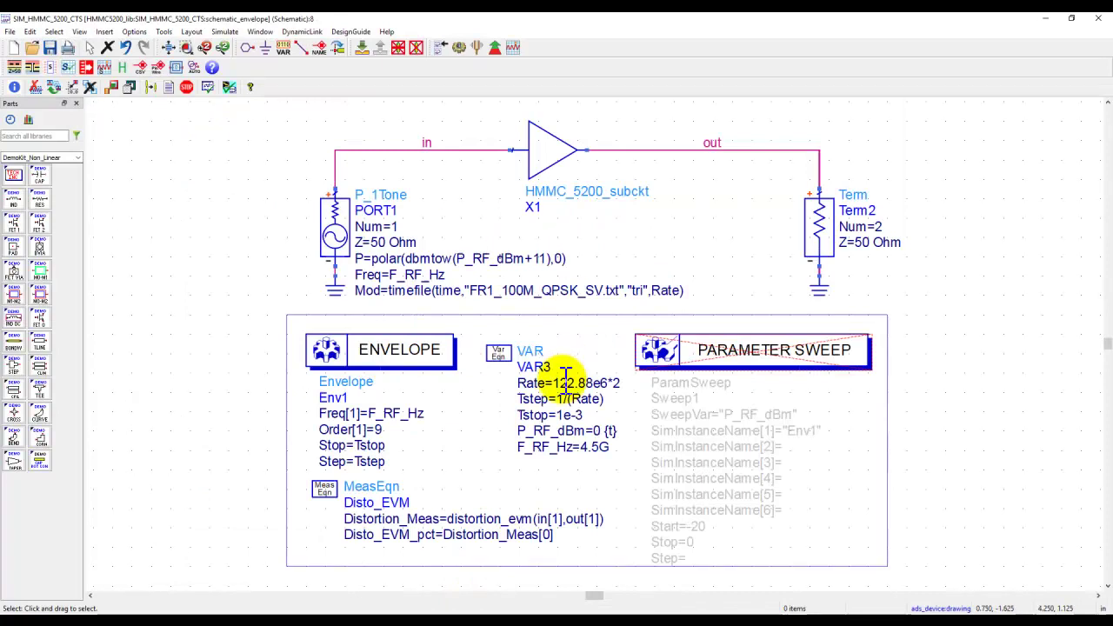
left_click(678, 349)
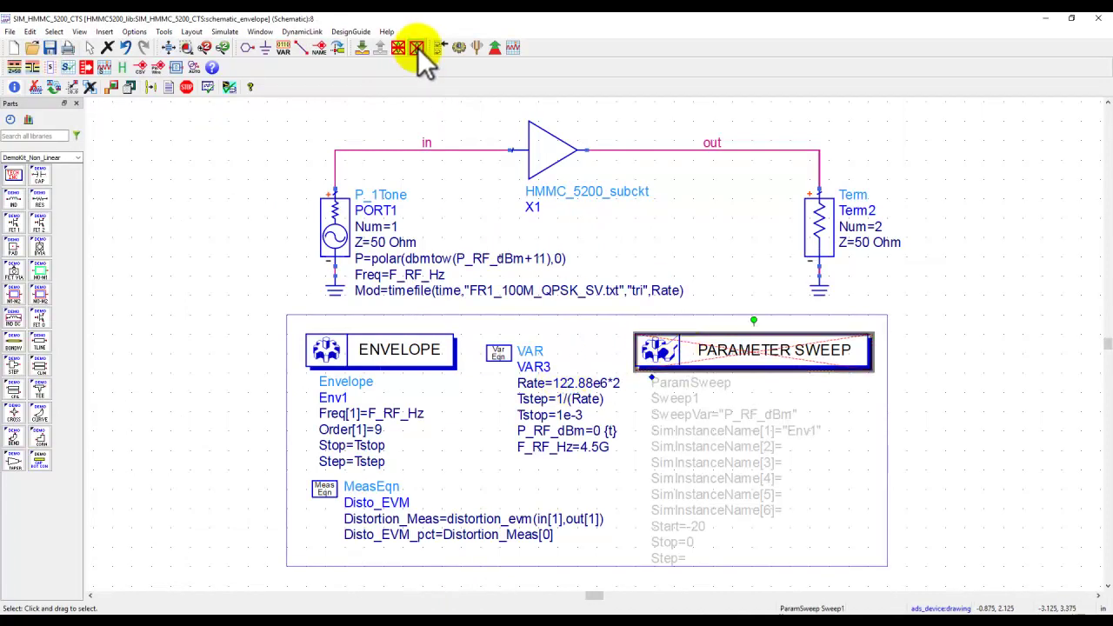
left_click(415, 47)
left_click(929, 435)
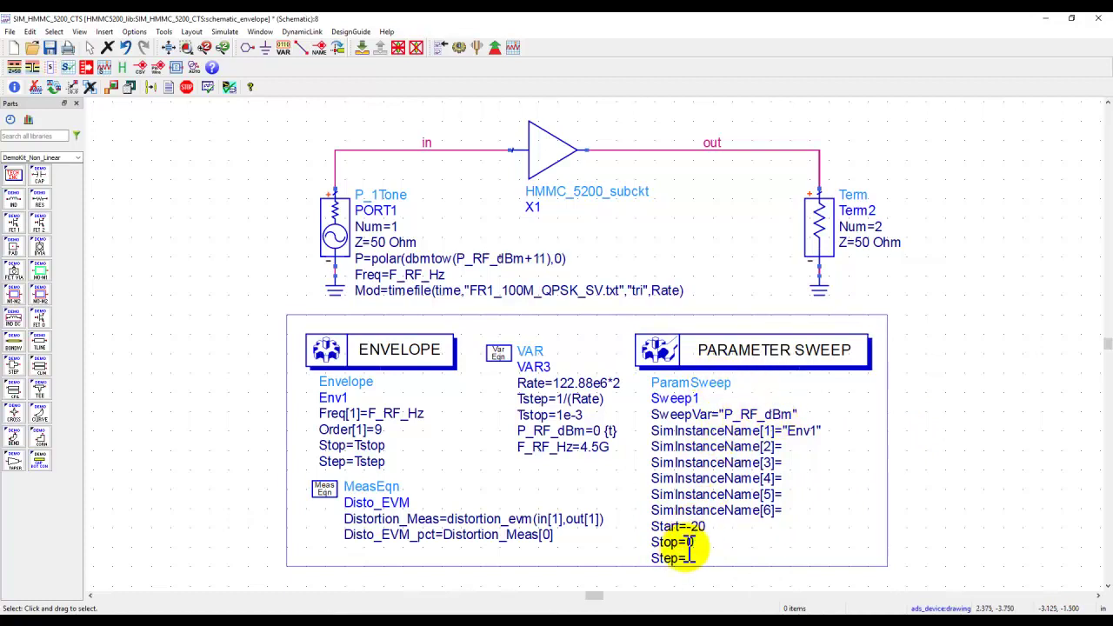
Step: Show the SIM_HMMC_5200_ET_sweep EVM-vs-power plot, then the SIM_HMMC_5200_ET_vs_time EVM-vs-time chart
mouse_move(476, 615)
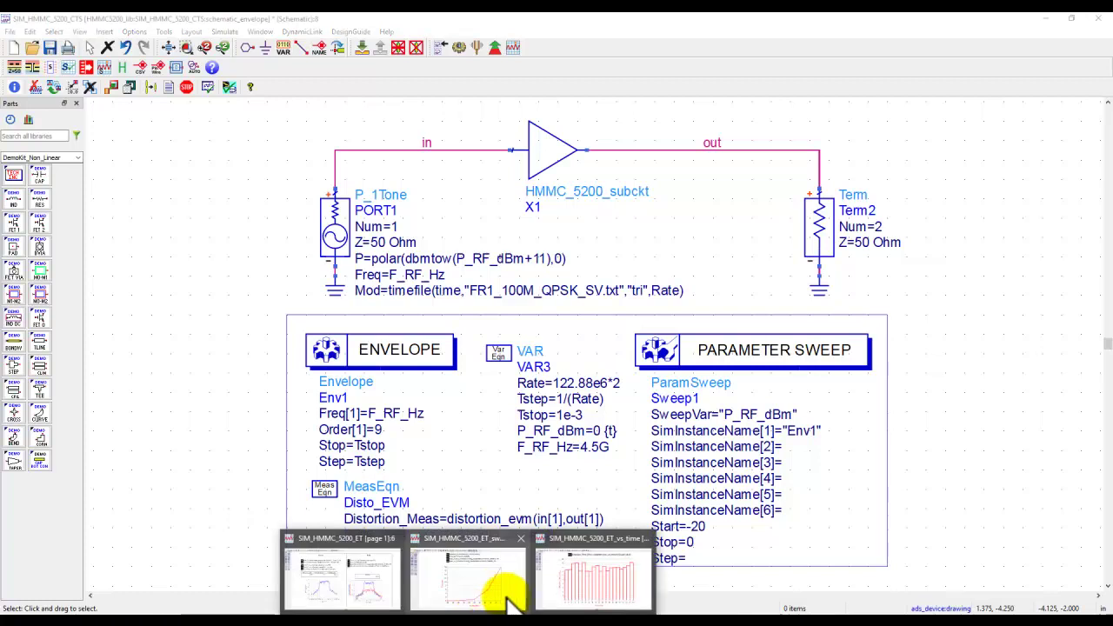
left_click(496, 596)
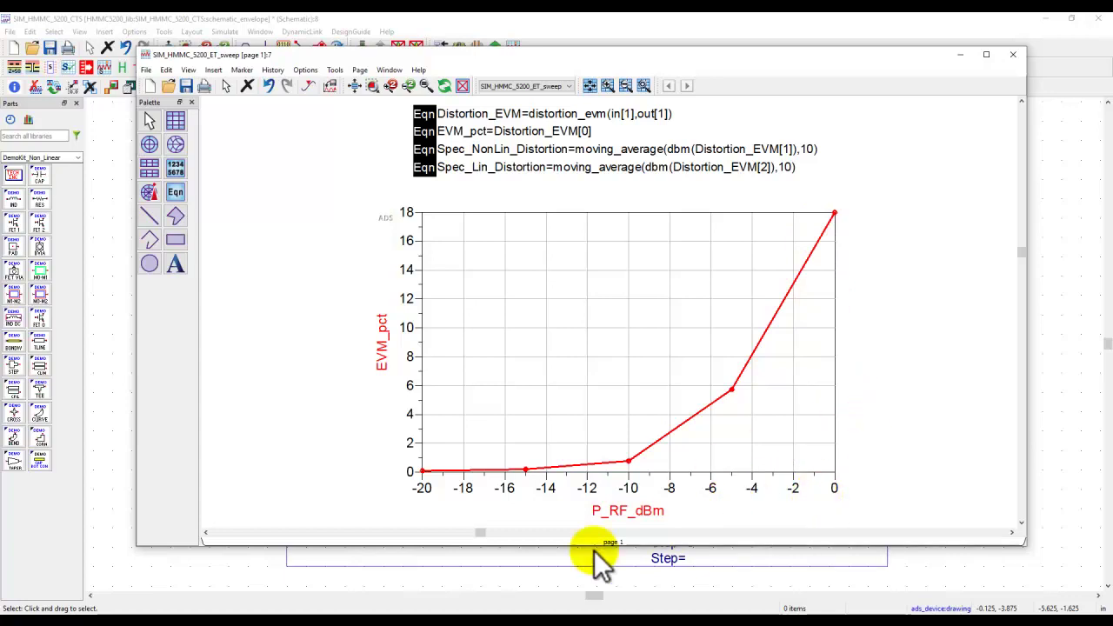
mouse_move(470, 613)
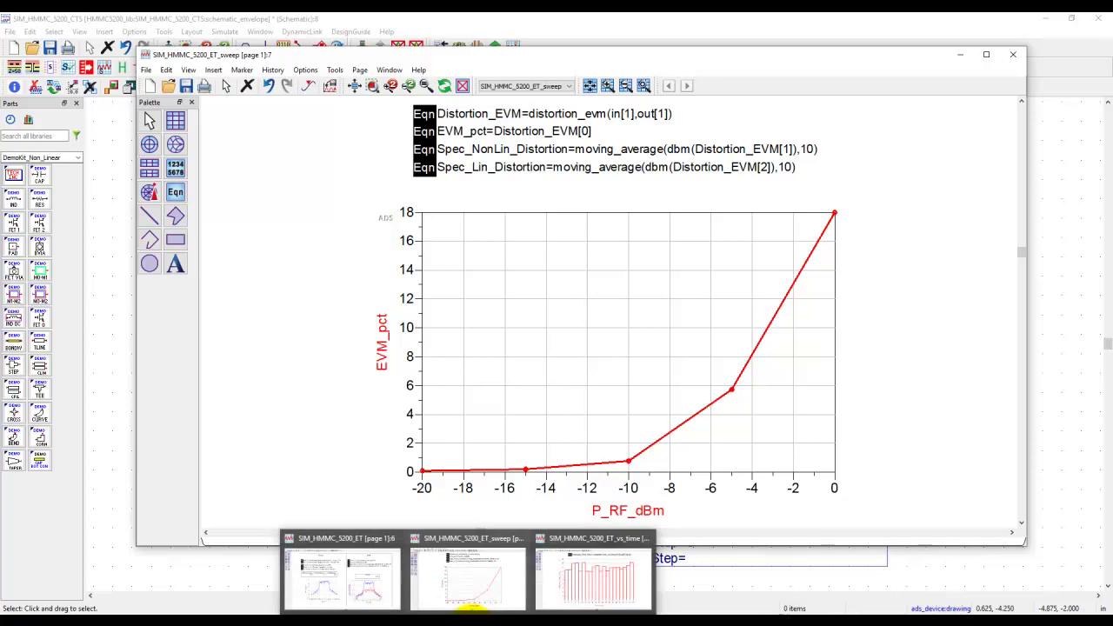
left_click(561, 591)
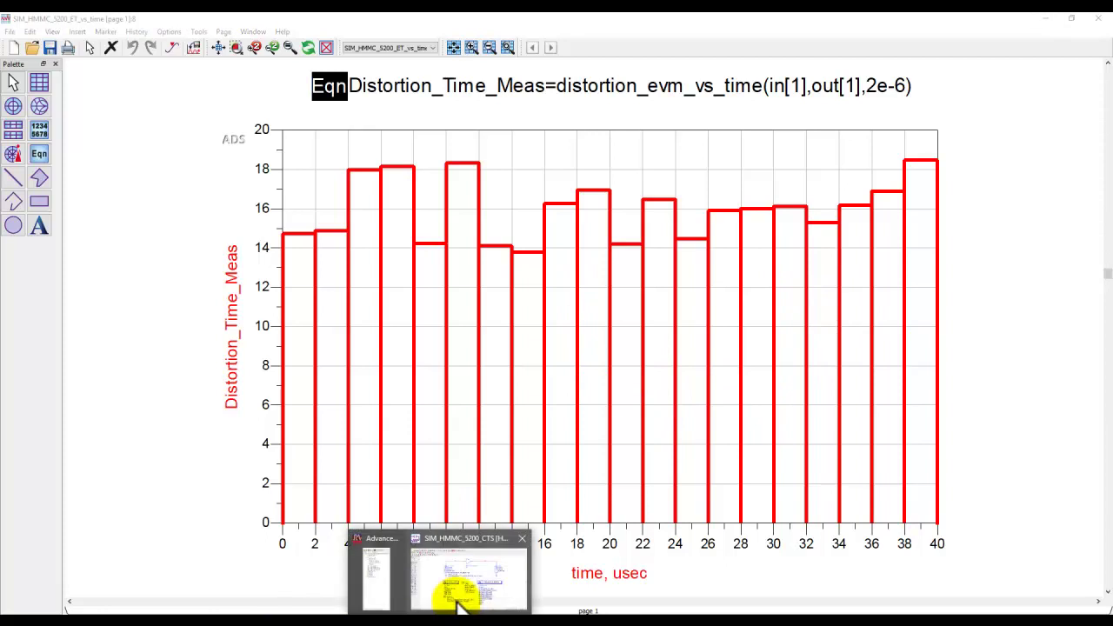
Step: Review the Env1 Envelope setup's 2 µsec compact test signal, closing it without changes
left_click(439, 596)
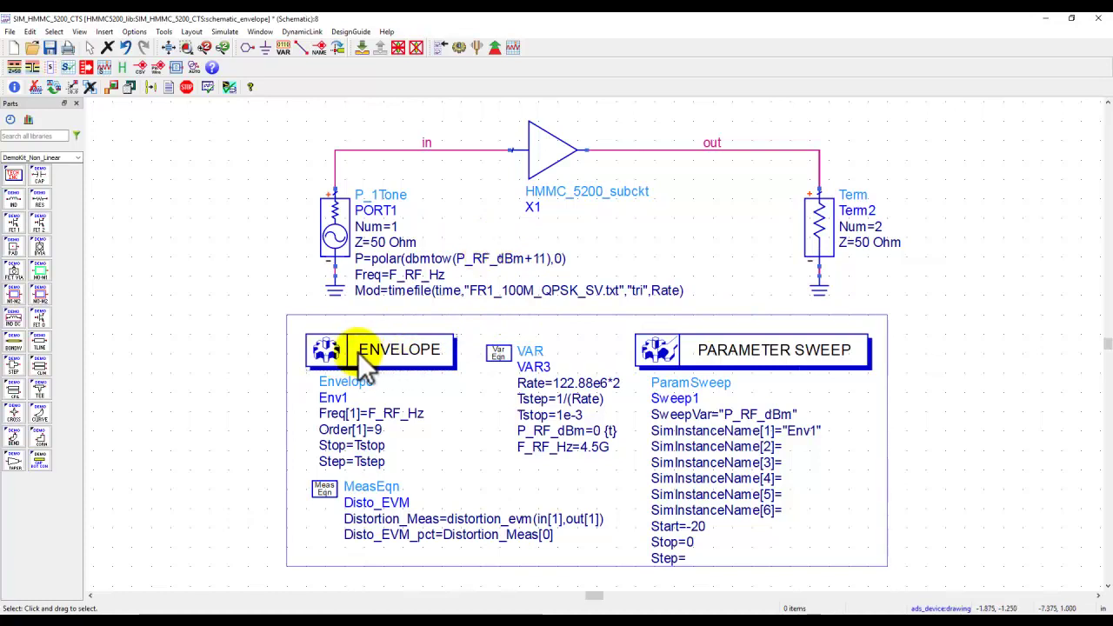
double_click(382, 348)
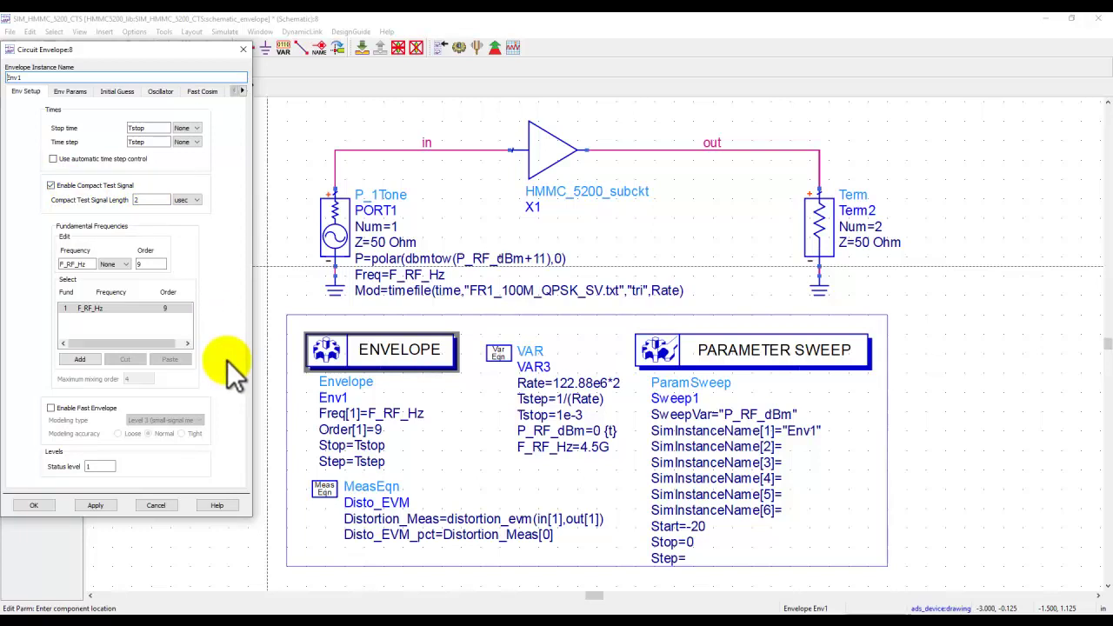
left_click(157, 504)
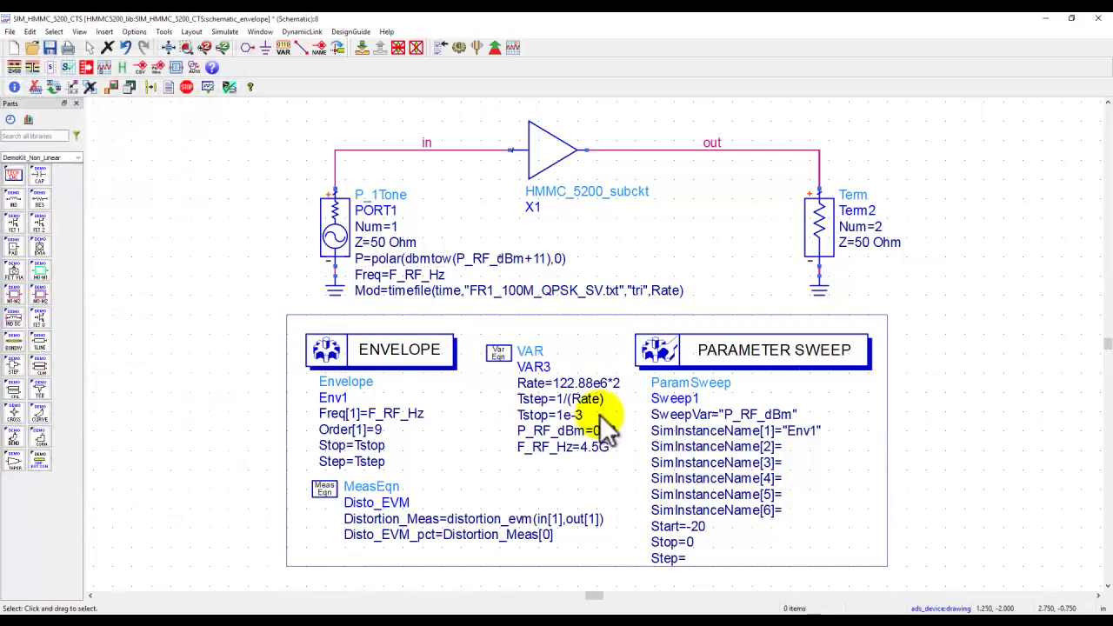